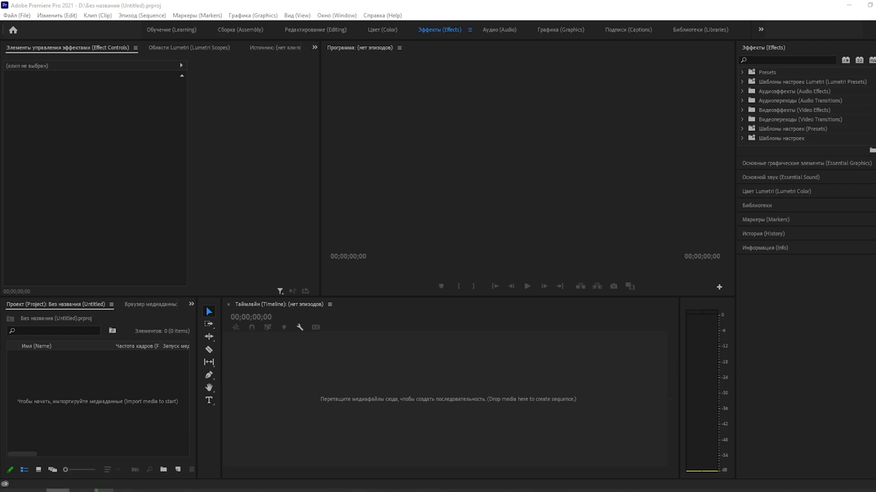
Step: Drop the Илюха фейл.MP4 clip into the empty timeline to create a sequence
drag(519, 383, 258, 386)
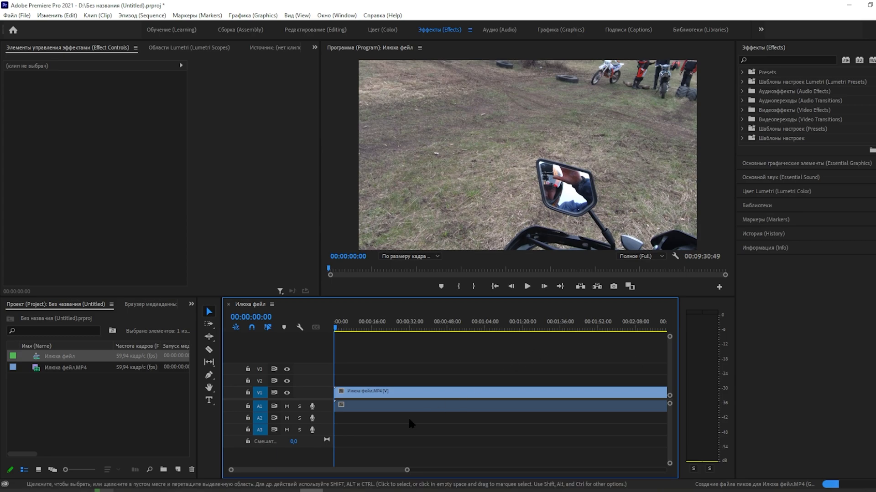
Step: Split the clip at about 00:04:38:15 with the Razor tool
drag(340, 331, 536, 330)
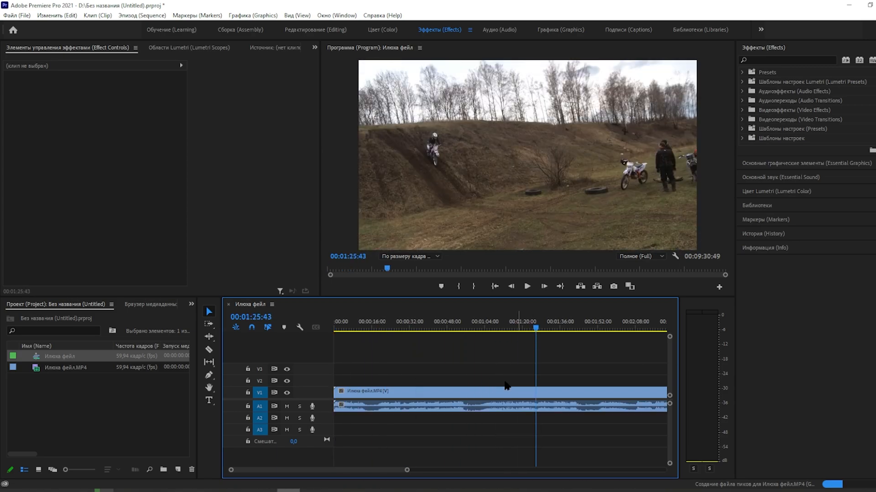
drag(393, 471, 473, 470)
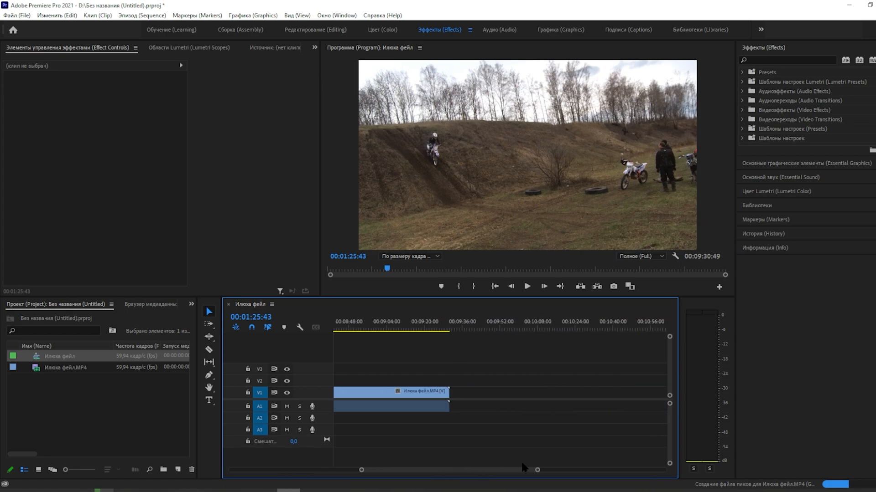
scroll(471, 460, up, 2)
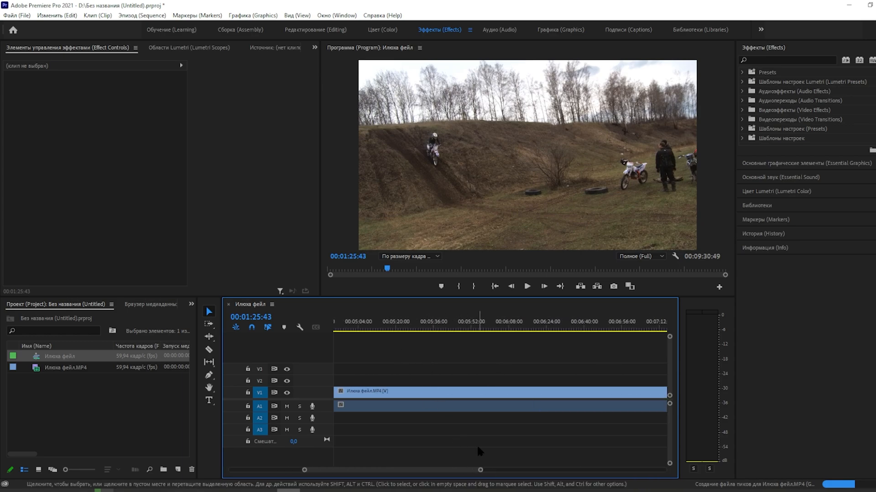
drag(468, 470, 459, 469)
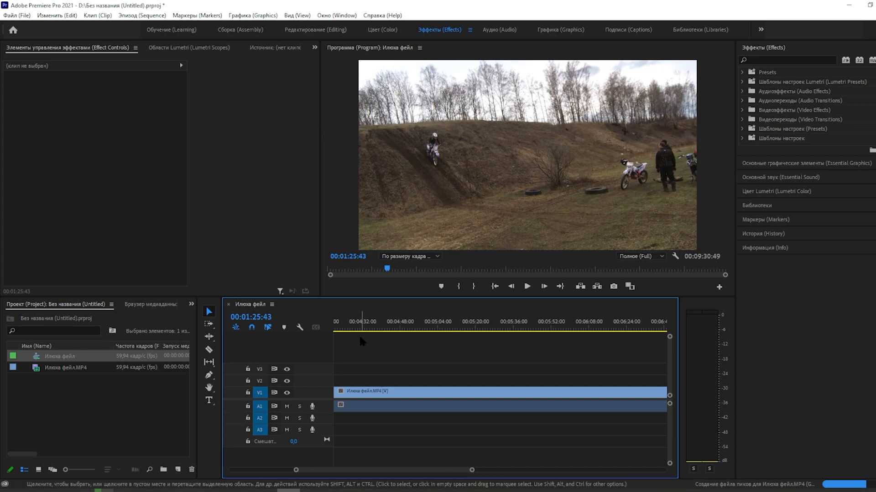
drag(361, 328, 365, 327)
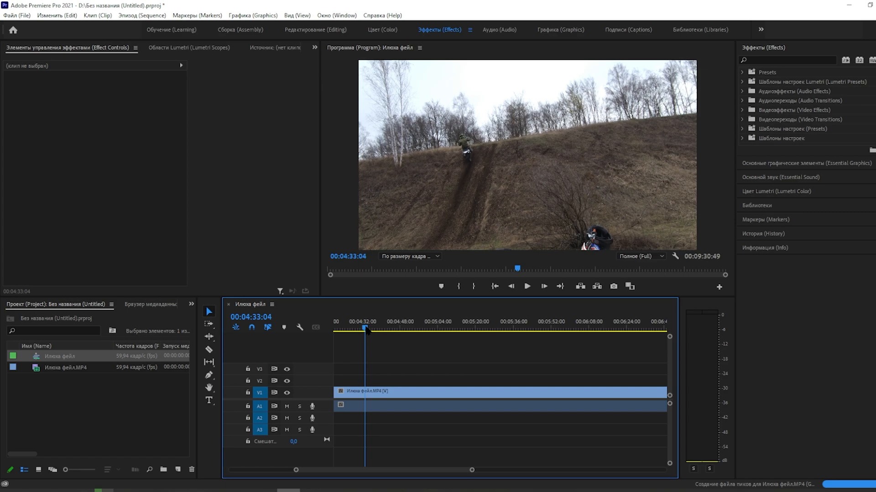
drag(366, 329, 367, 330)
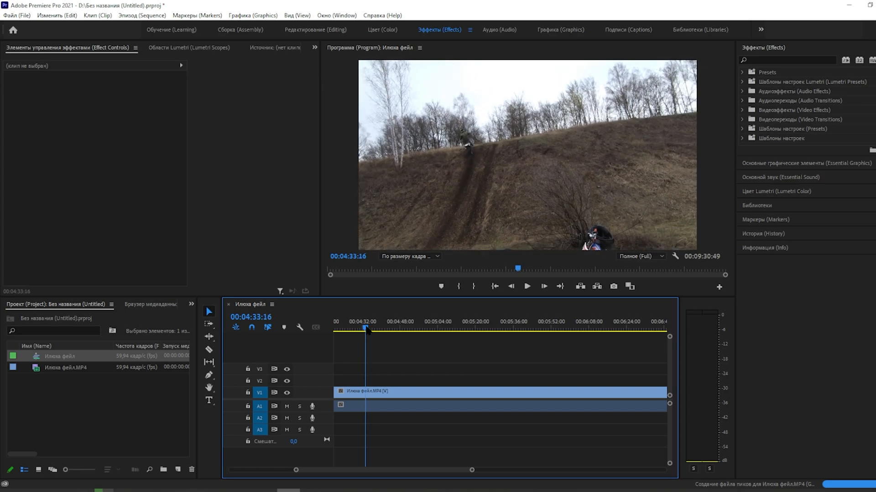
drag(367, 329, 375, 329)
key(c)
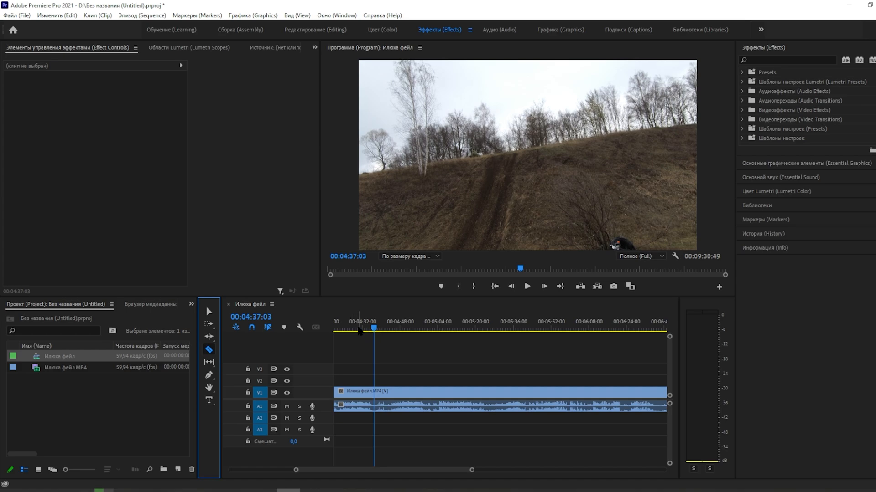
click(377, 328)
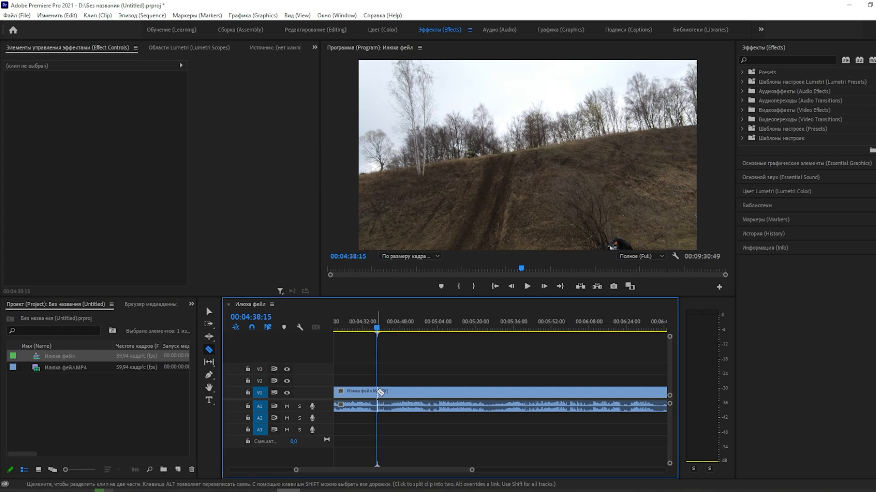
click(379, 391)
Step: Delete the part of the clip after the cut and fit the whole sequence in the timeline
key(v)
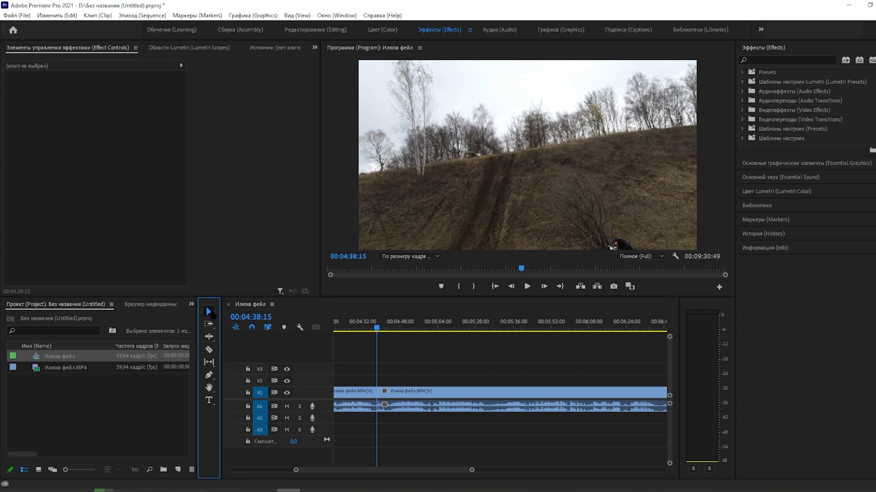
click(470, 399)
click(468, 391)
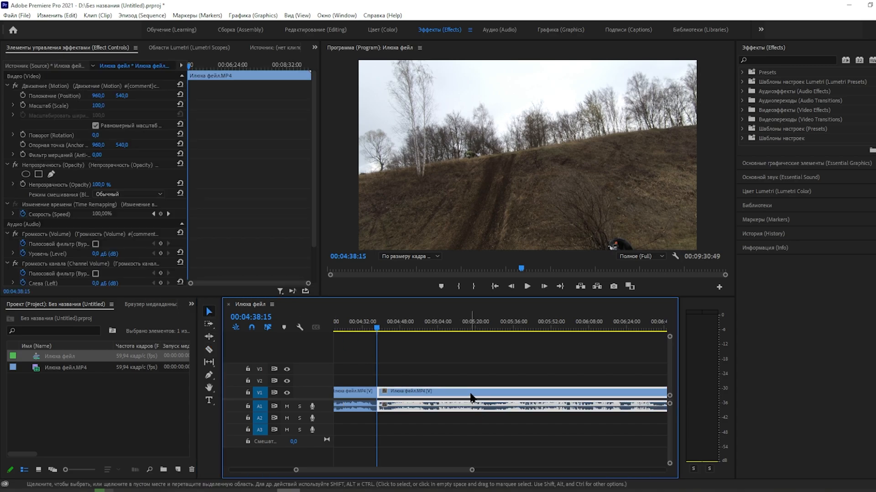
key(Delete)
key(backslash)
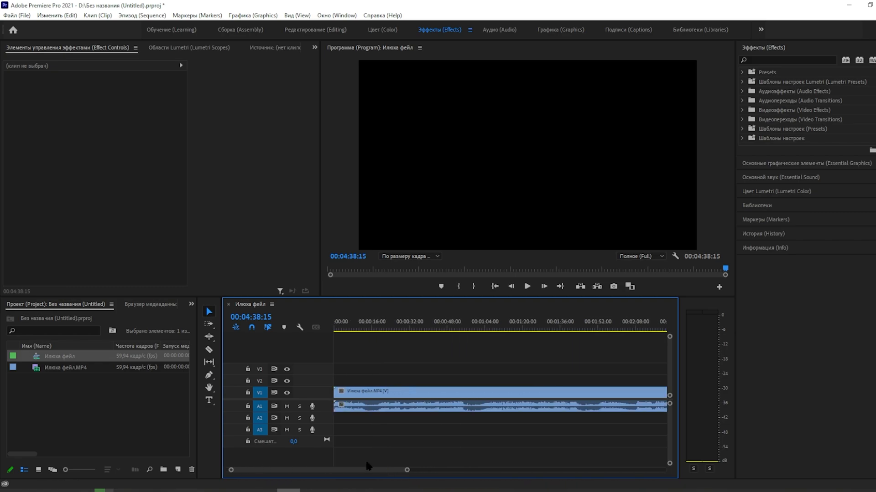
Step: Split the remaining clip at about 00:04:32:57 with the Razor tool
drag(404, 470, 537, 471)
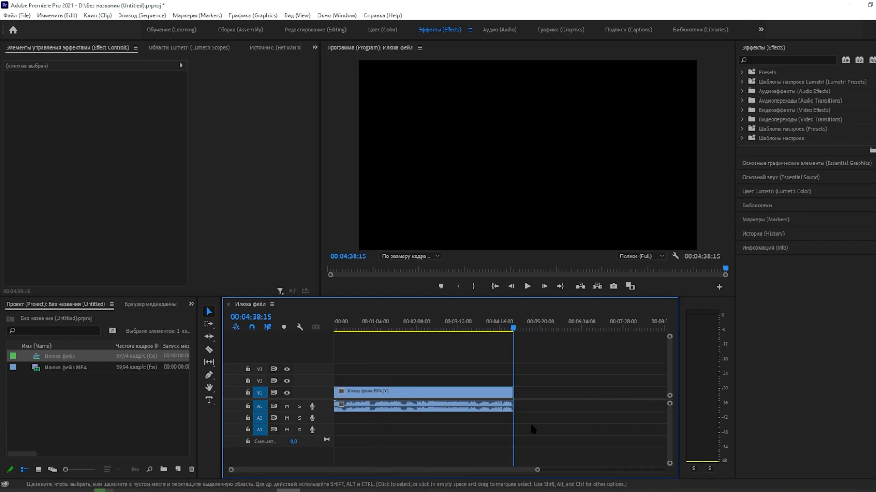
drag(513, 331, 510, 334)
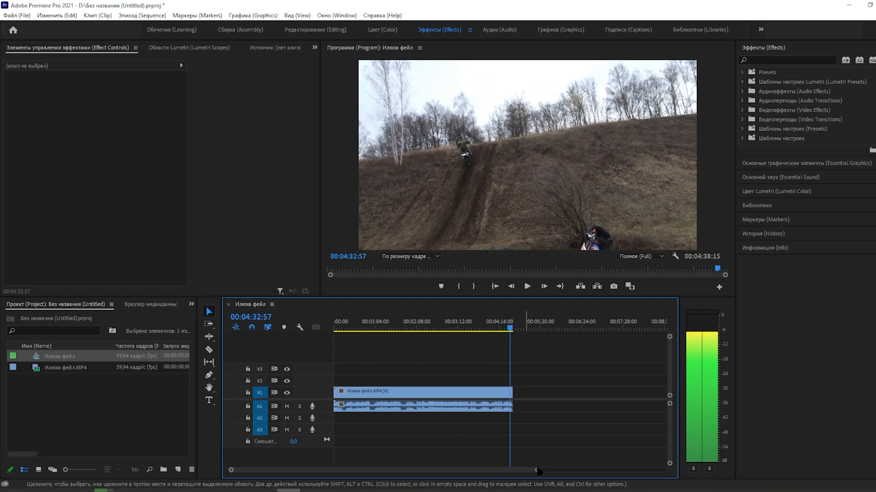
drag(537, 471, 429, 473)
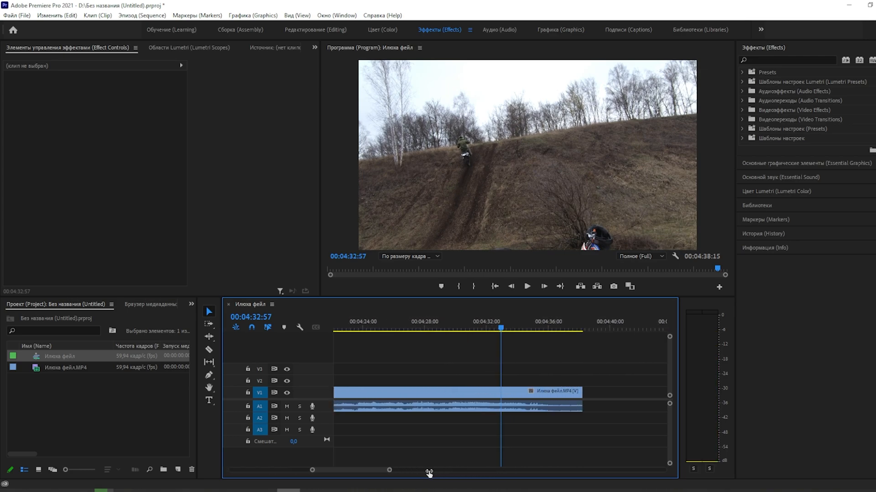
click(209, 349)
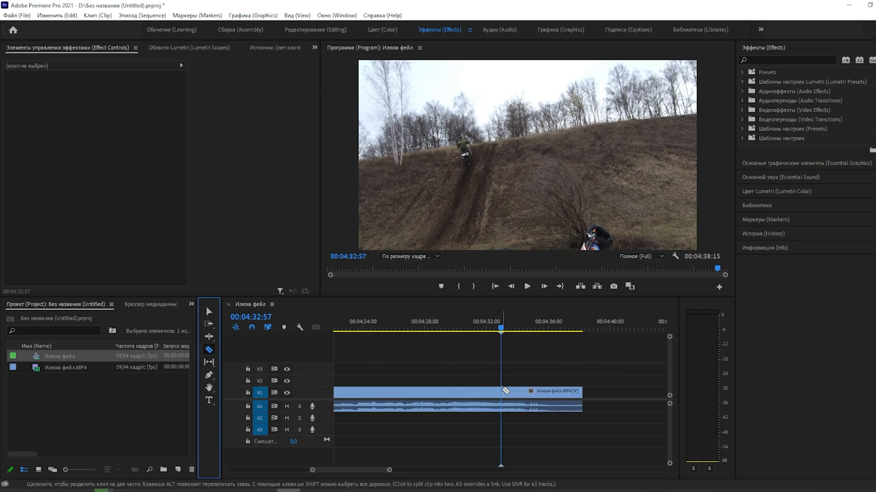
click(503, 392)
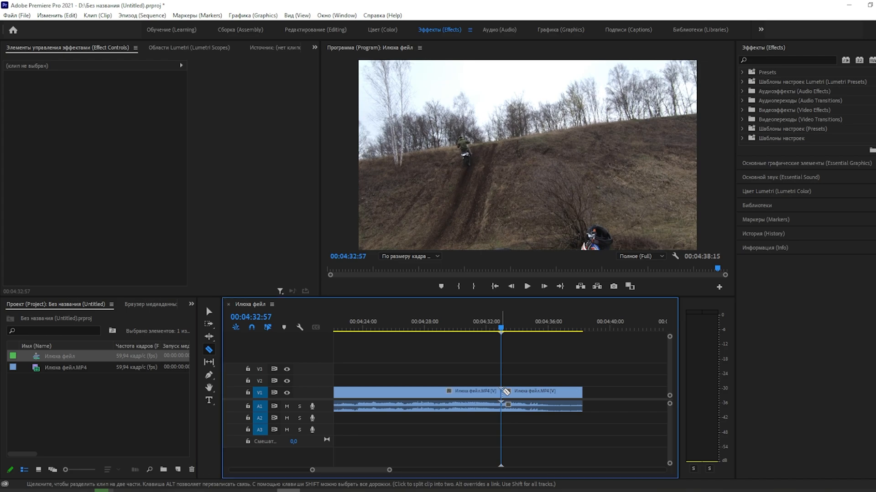
Step: Unlink the last segment's audio from its video and delete that audio
click(209, 311)
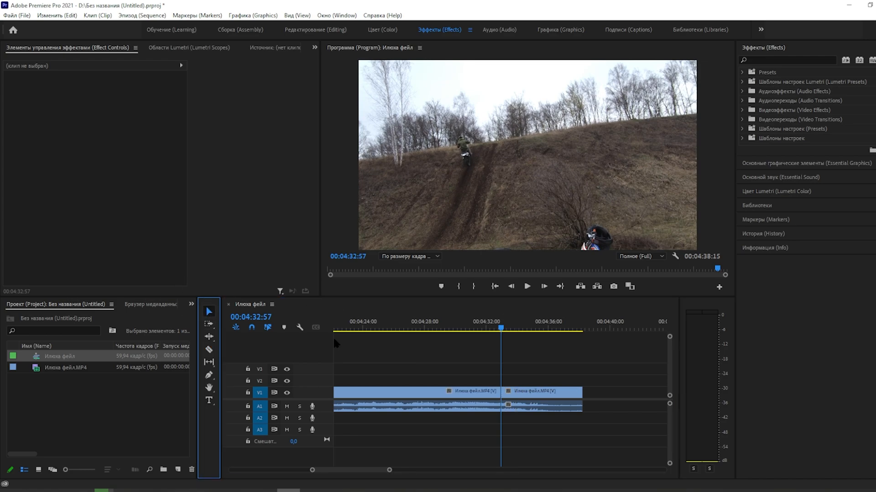
click(534, 394)
right_click(528, 406)
click(576, 170)
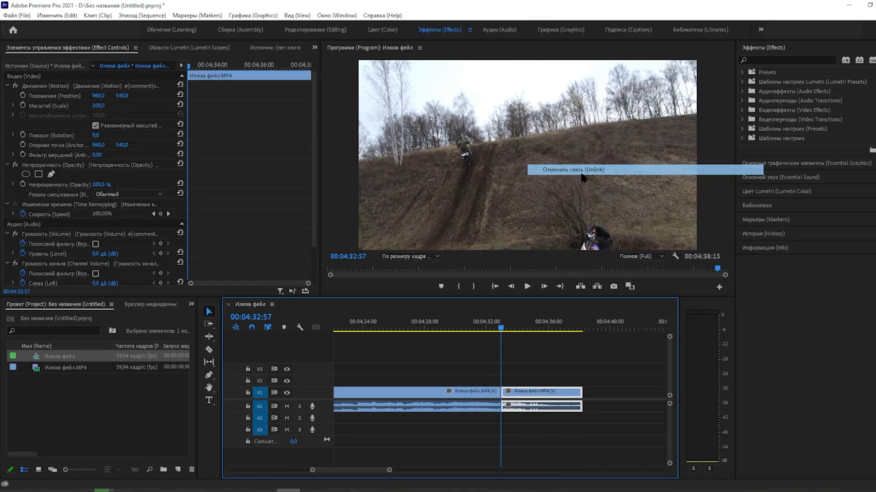
click(538, 408)
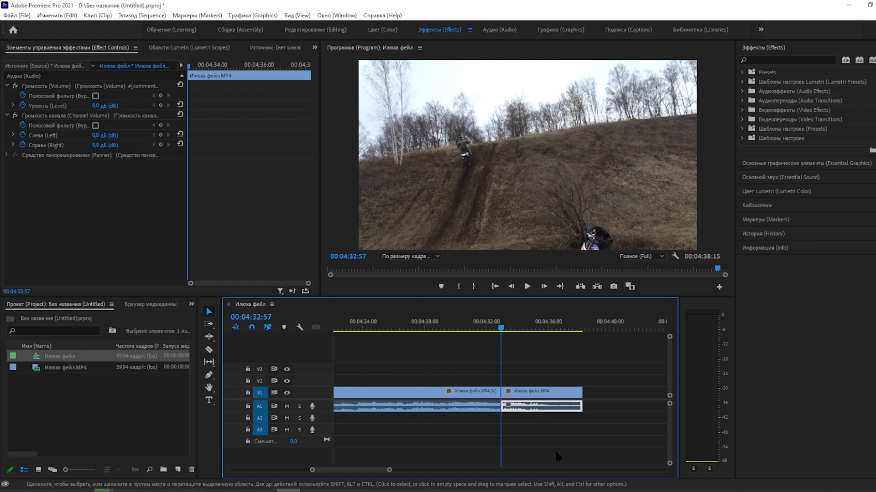
key(Delete)
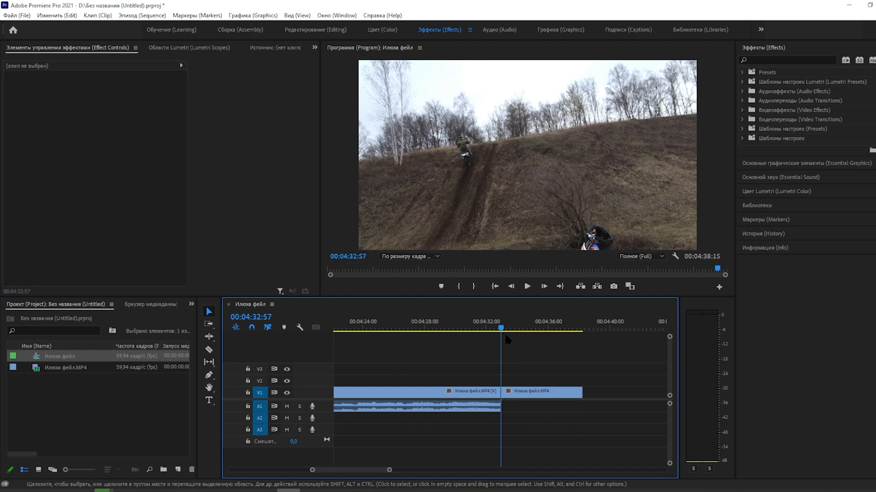
Step: Play back the end segment and split it at about 00:04:35:16
click(527, 287)
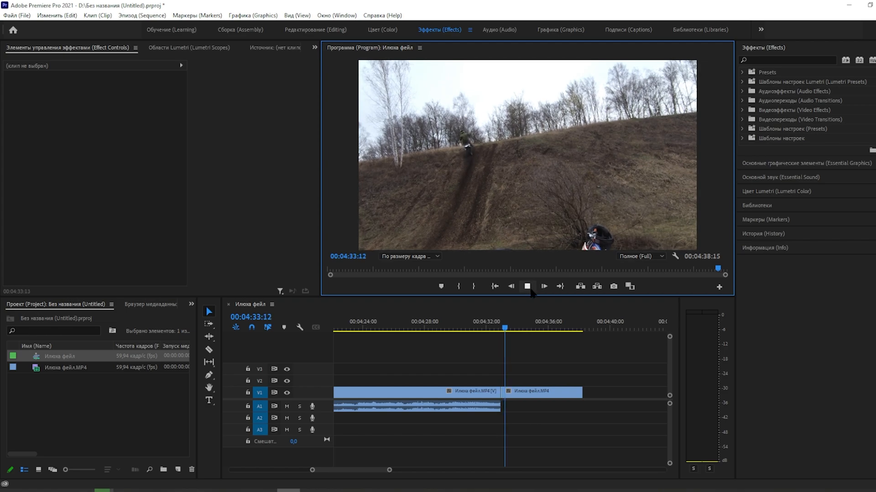
click(529, 290)
click(528, 287)
click(528, 288)
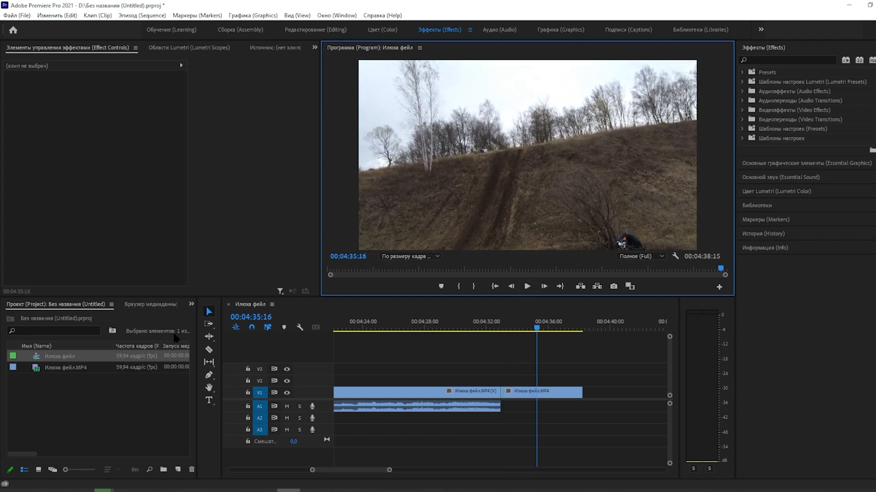
click(209, 349)
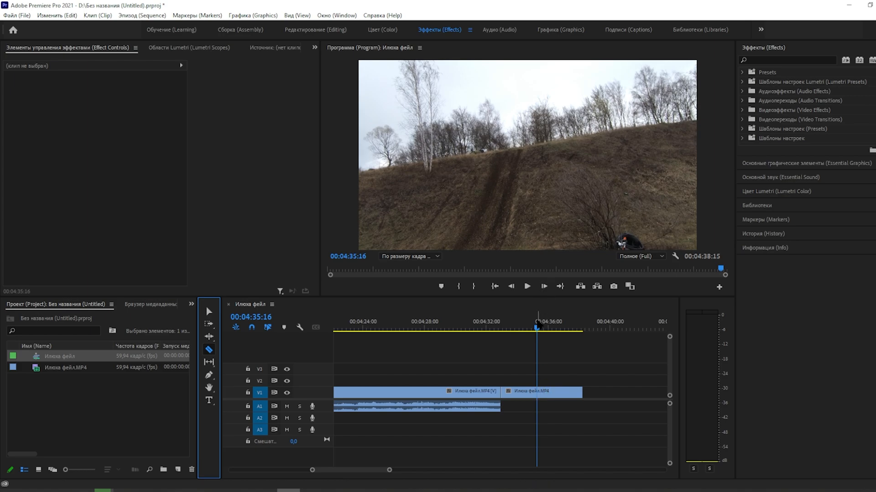
click(538, 393)
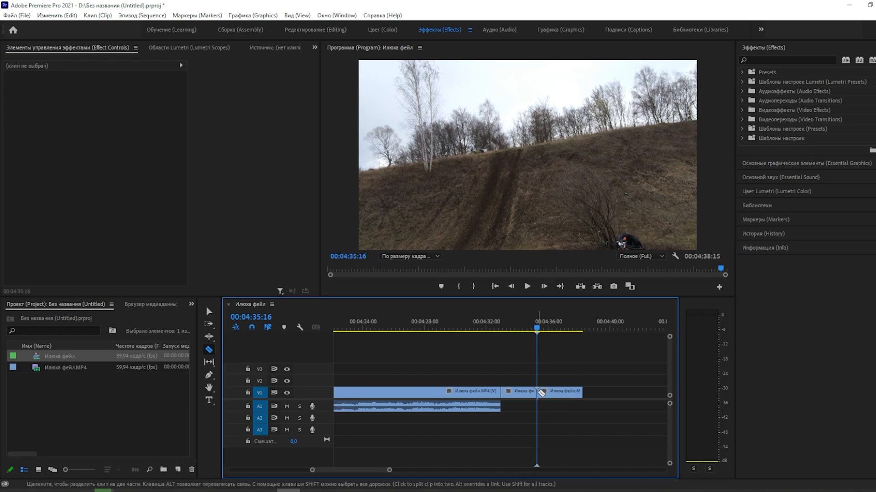
Step: Duplicate the segment between the two cuts twice, placing the copies at the end of the sequence
click(526, 286)
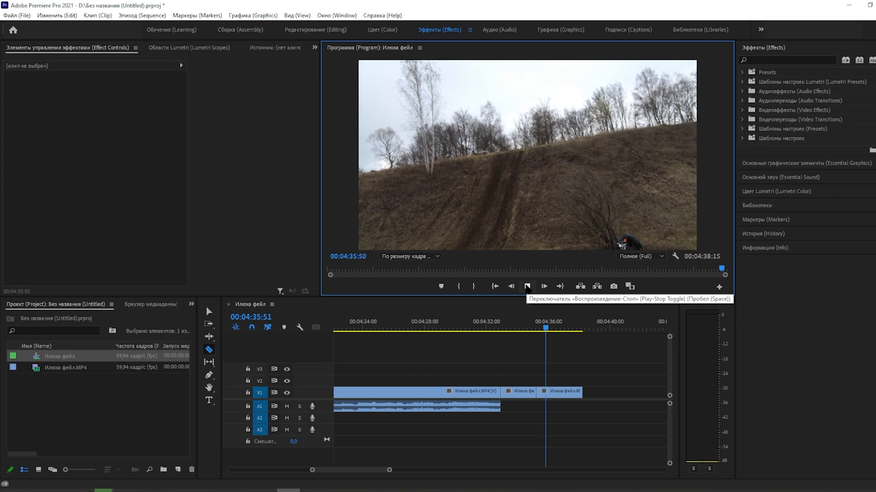
click(208, 312)
click(514, 395)
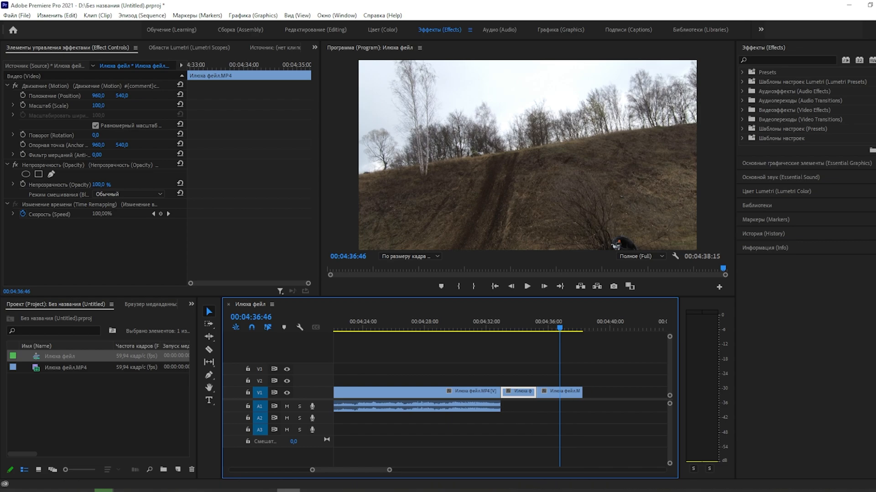
drag(524, 393, 607, 394)
drag(521, 395, 639, 393)
Step: Add one more copy of the repeated segment at the end of the sequence
drag(560, 329, 580, 337)
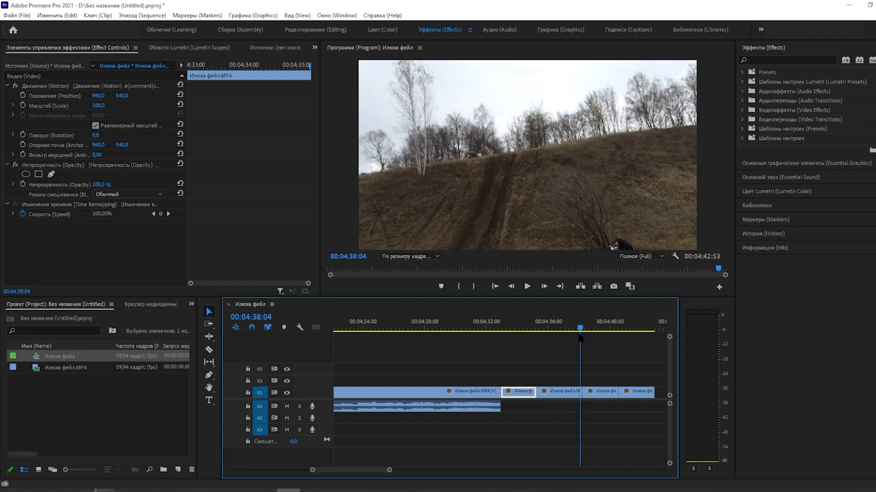
click(527, 288)
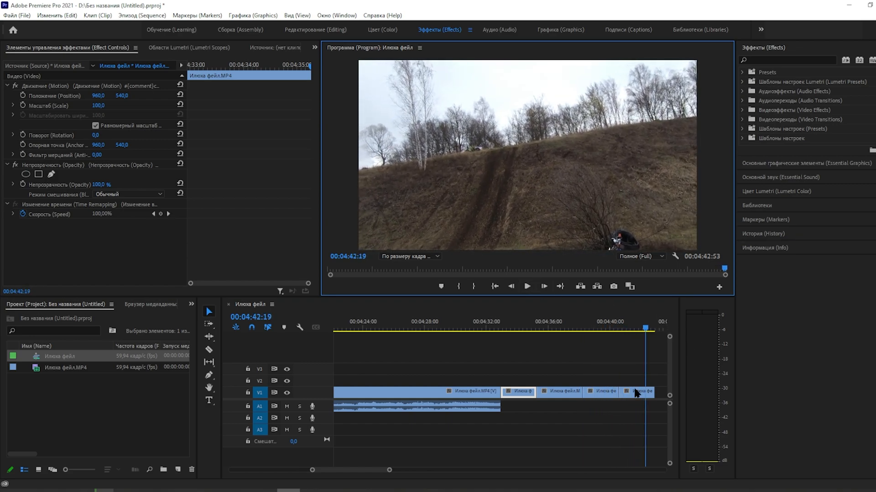
drag(380, 470, 383, 470)
click(466, 395)
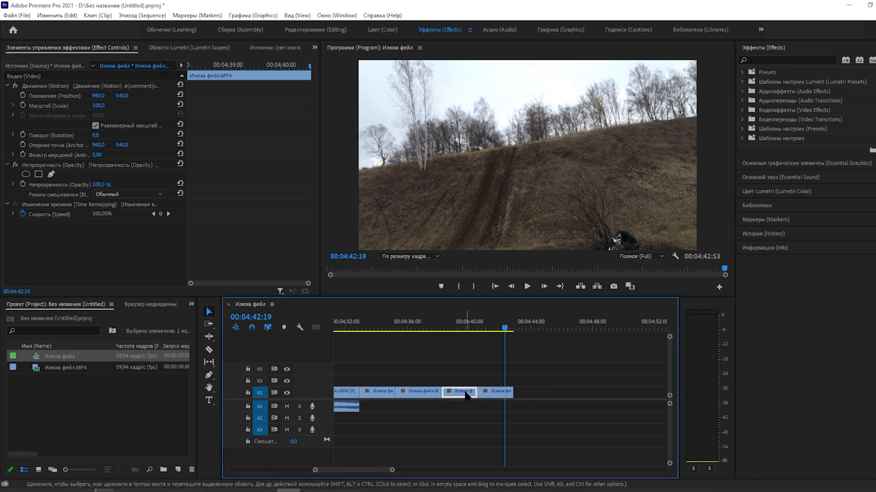
drag(466, 395, 534, 392)
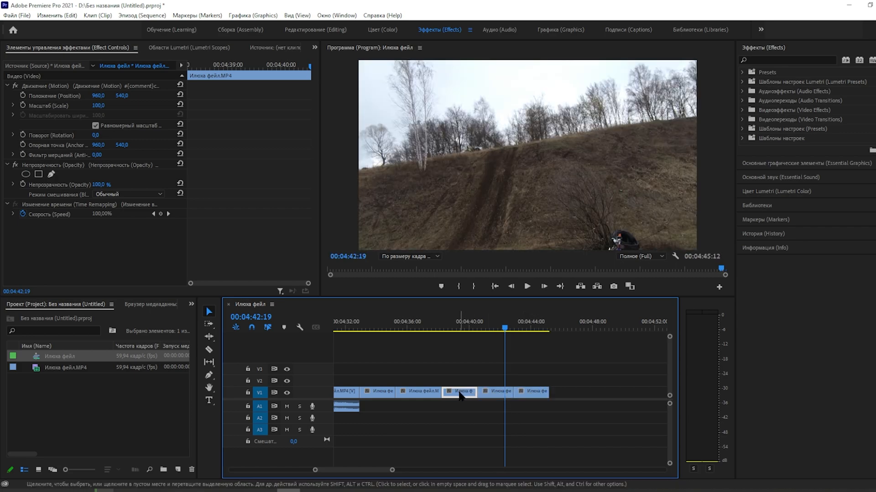
Step: Open the Speed/Duration dialog for the segment at 00:04:38:36 and confirm it
drag(505, 330, 447, 329)
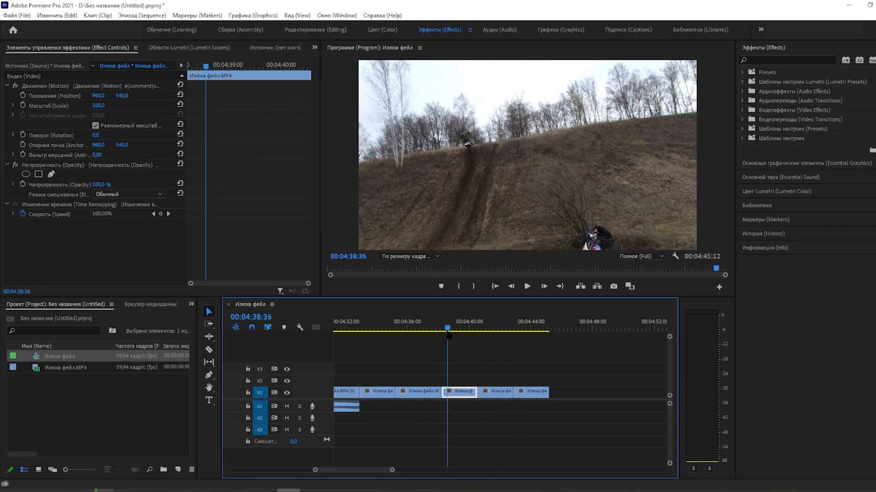
right_click(455, 394)
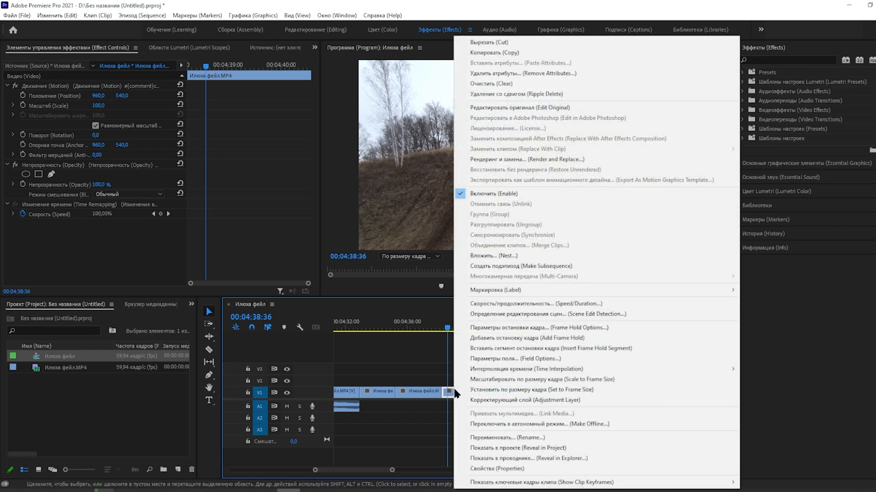
click(536, 303)
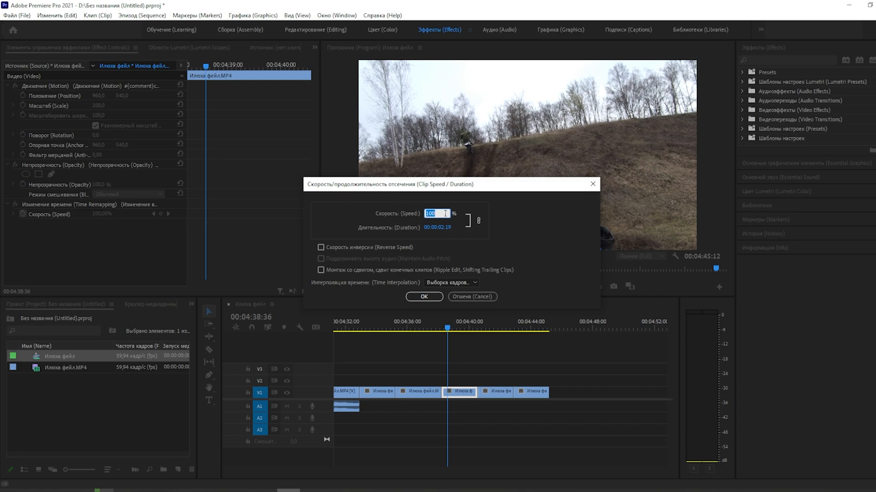
click(424, 297)
Step: Set the segment after the cut to 200% speed with Reverse Speed enabled
drag(502, 398, 481, 395)
right_click(481, 394)
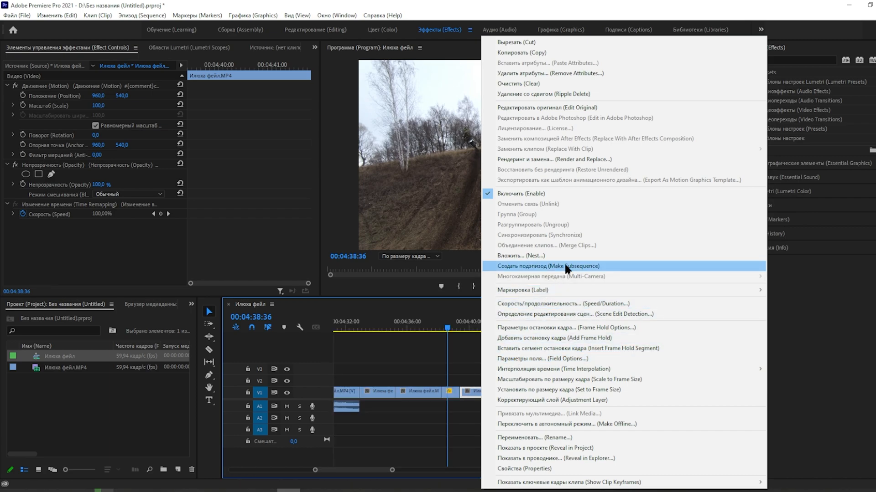
click(567, 304)
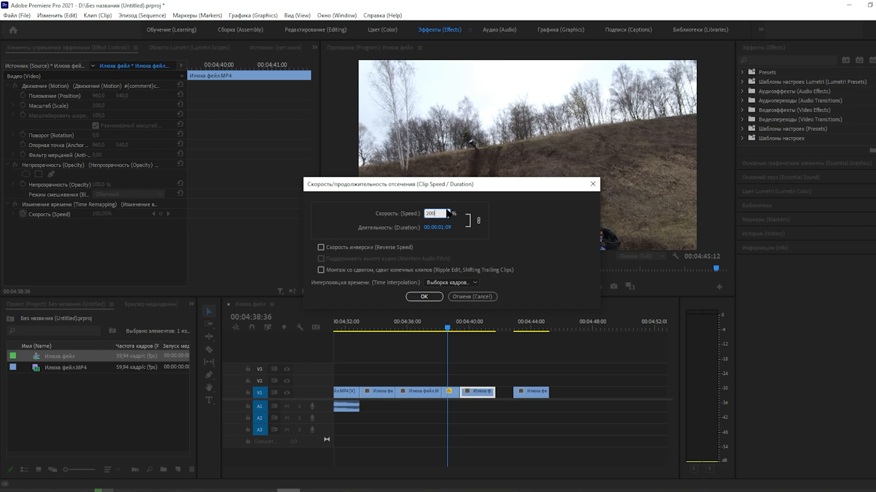
click(321, 248)
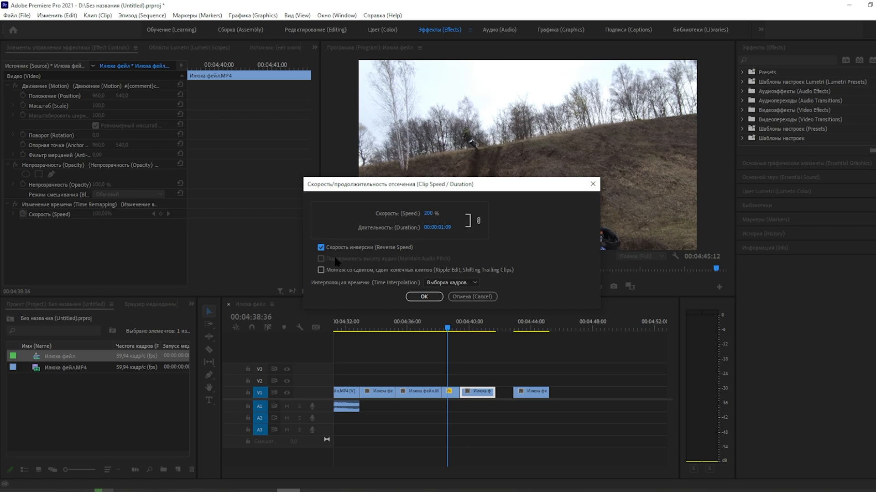
click(424, 297)
Step: Move the last clip left to close the gap and play back the end of the sequence
click(524, 393)
drag(525, 393, 489, 394)
drag(450, 331, 436, 330)
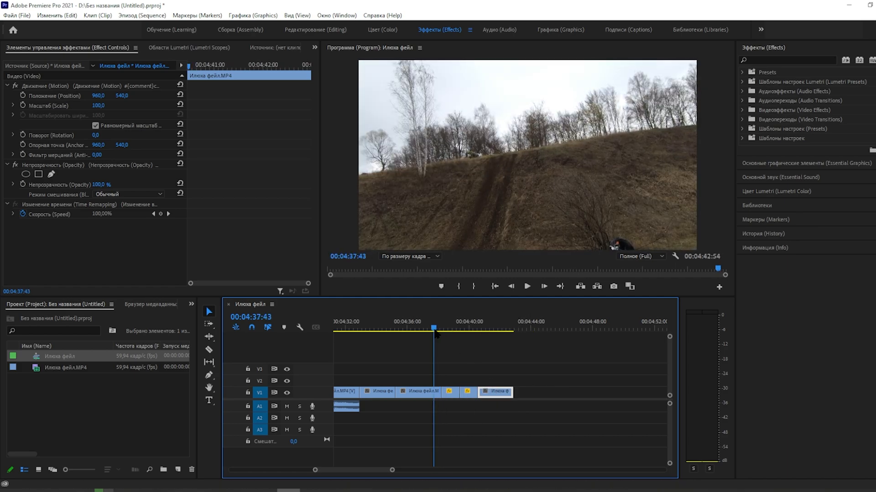
click(526, 286)
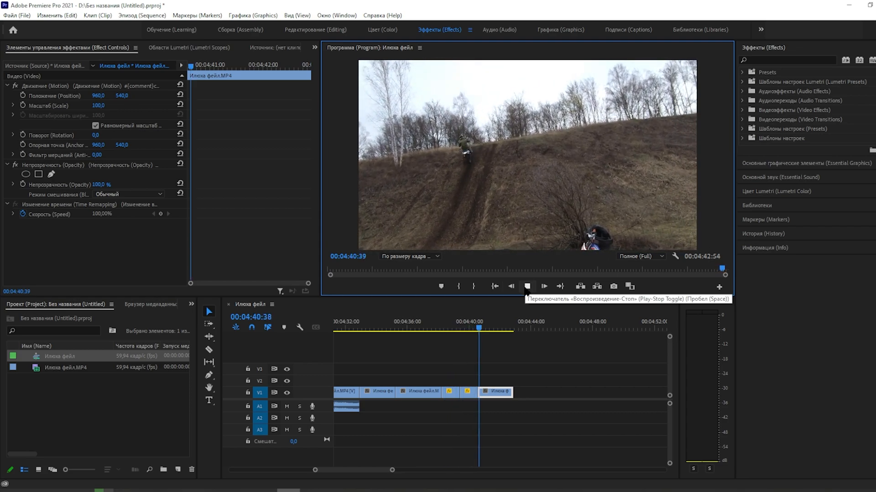
click(526, 287)
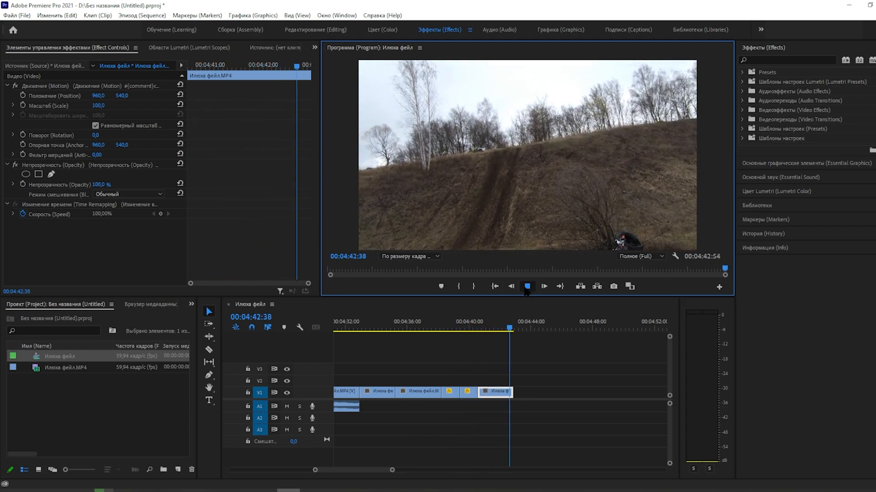
Step: Play back the sequence from the reversed segment onwards
click(469, 393)
click(451, 392)
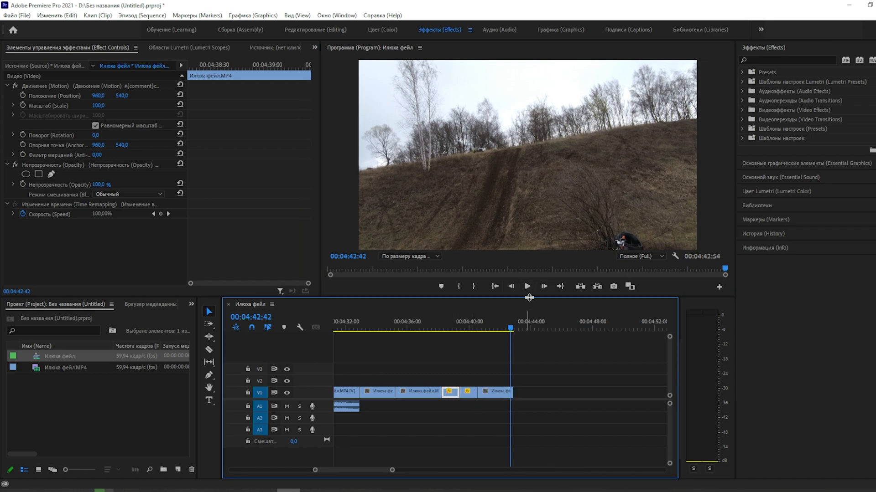
drag(510, 330, 439, 332)
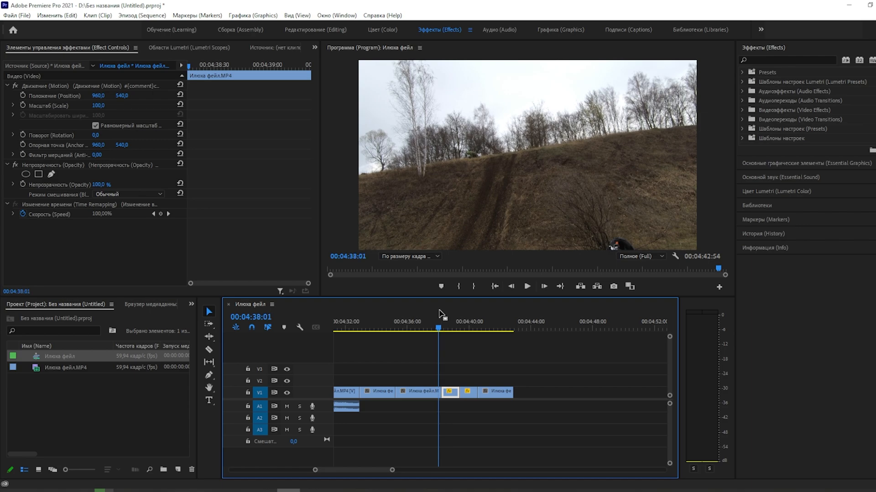
click(528, 286)
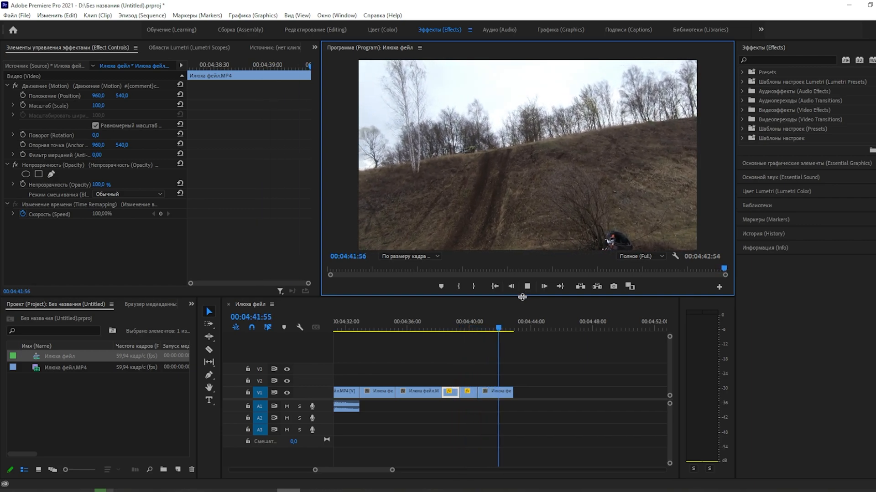
click(527, 286)
Step: Duplicate the last clip to the end of the sequence and play it back
click(496, 393)
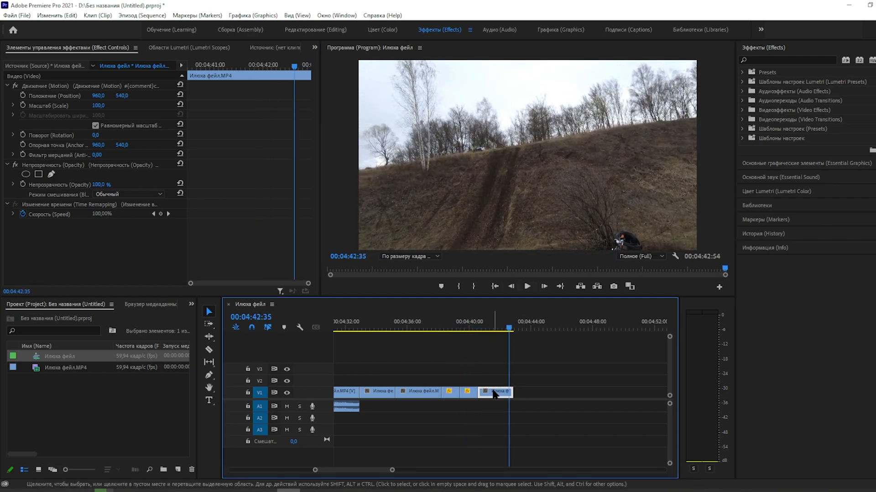
drag(496, 393, 531, 395)
drag(434, 322, 437, 323)
click(526, 286)
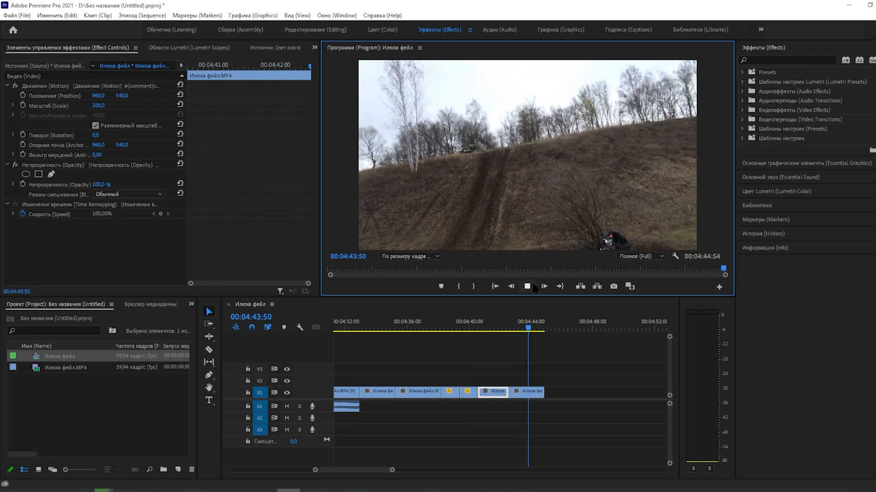
click(528, 288)
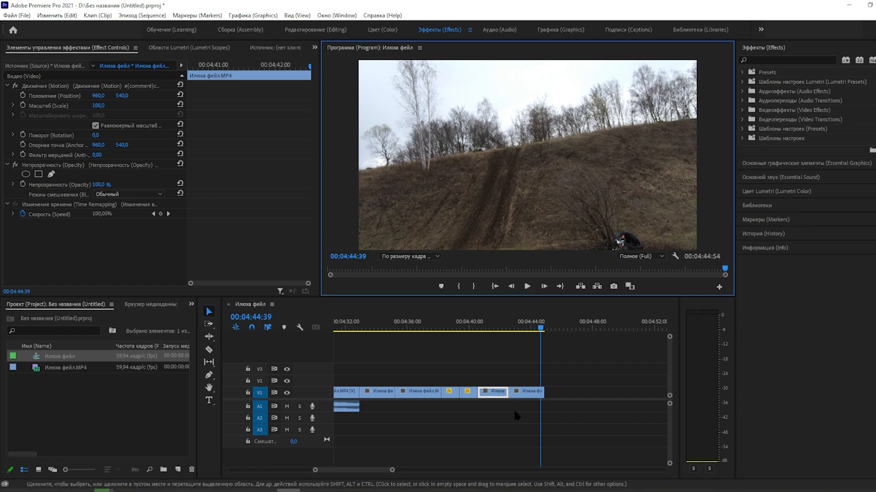
Step: Open the Speed/Duration dialog for the clip before the last one and confirm it
click(487, 395)
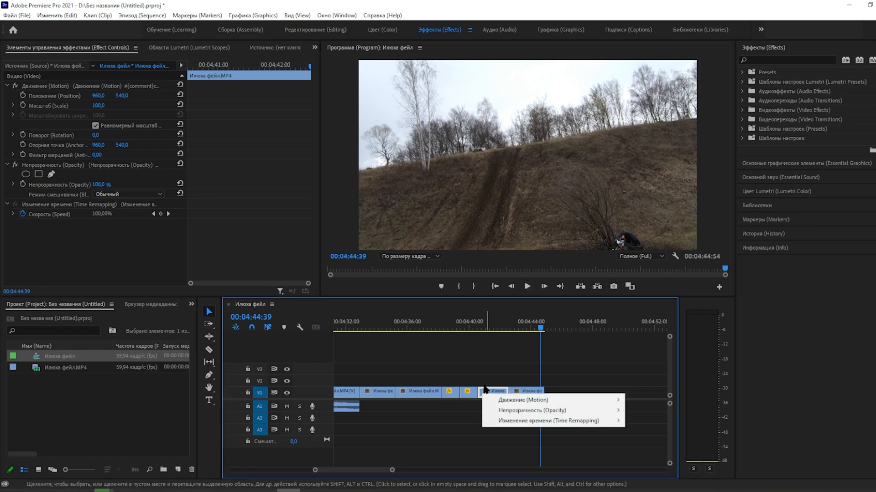
click(488, 388)
click(501, 390)
right_click(500, 391)
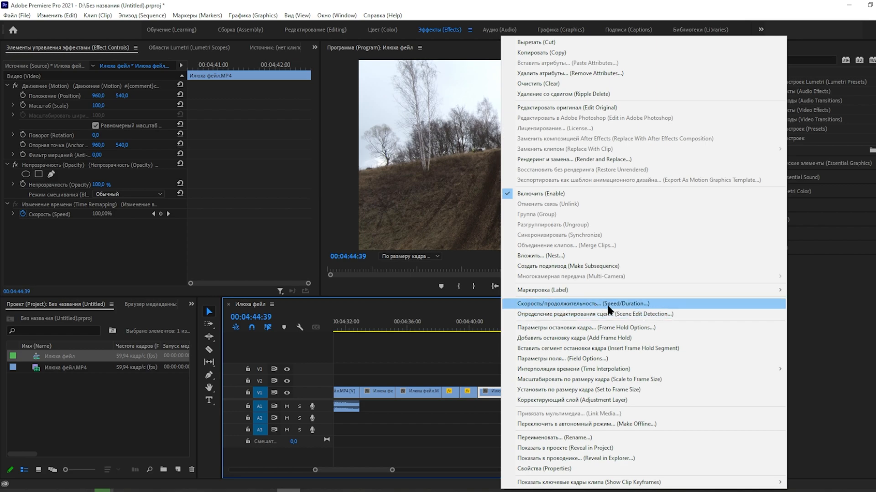
click(613, 303)
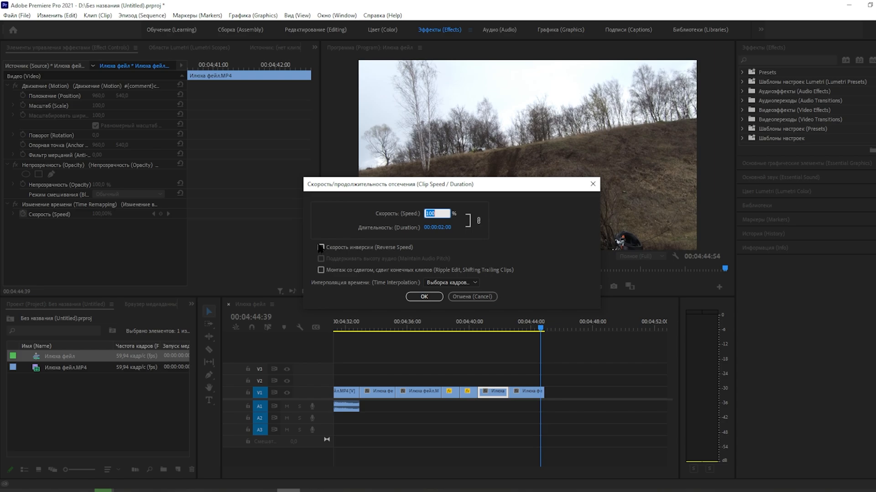
click(424, 297)
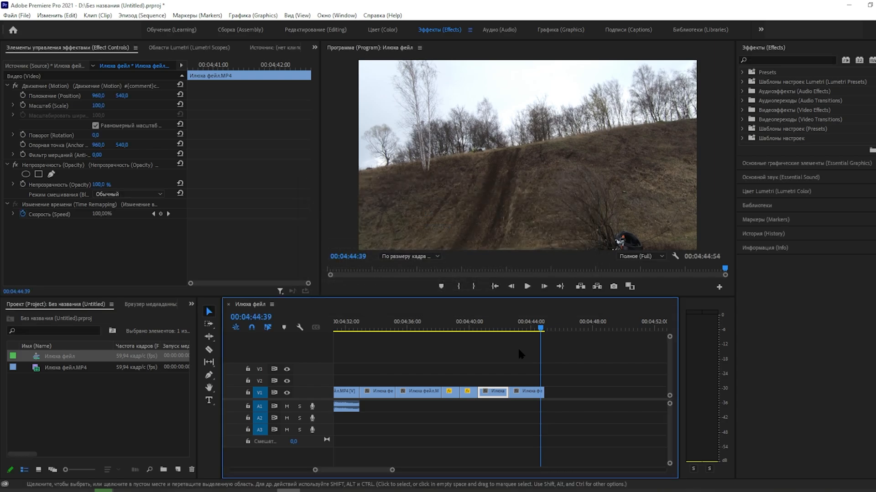
Step: Select the last clip and move the playhead back to about 00:04:38:54
click(531, 393)
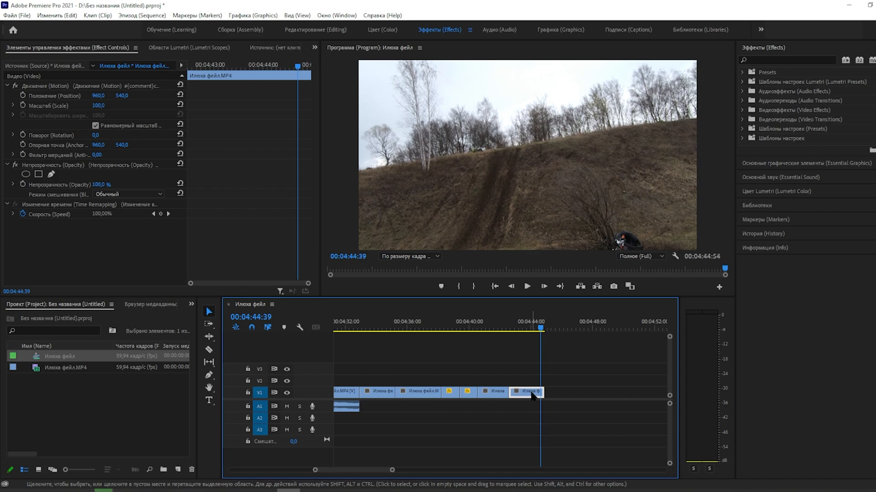
drag(540, 327, 456, 337)
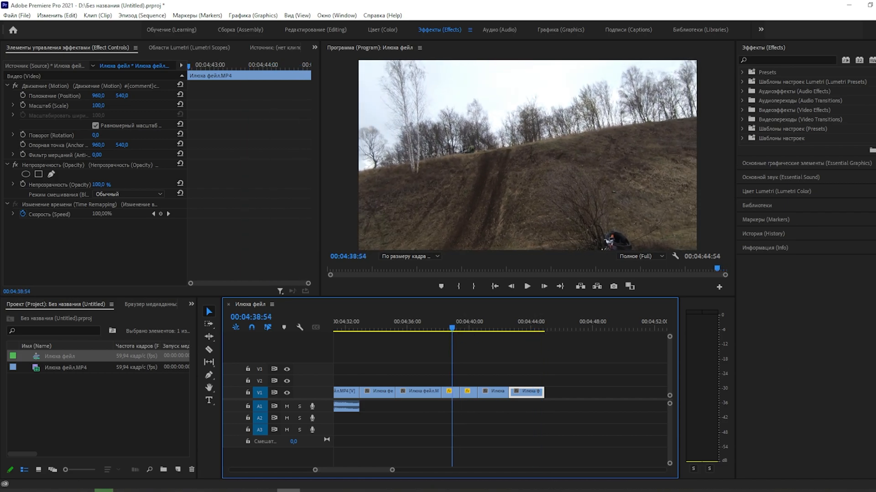